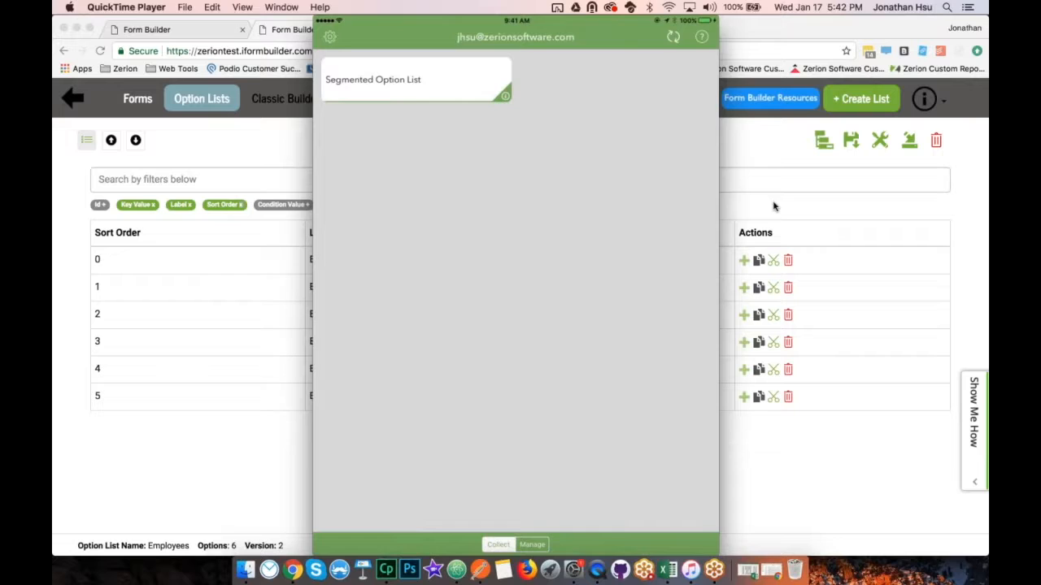
Switch to Chrome and review the Employees and Activities option lists and the name of the "Pick an employee" element
left_click(773, 206)
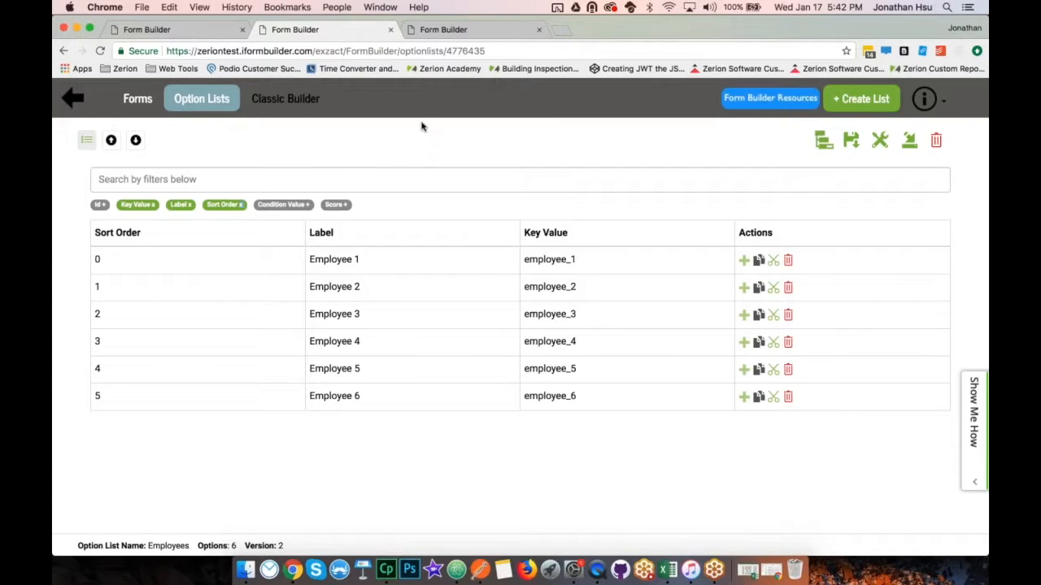
left_click(455, 29)
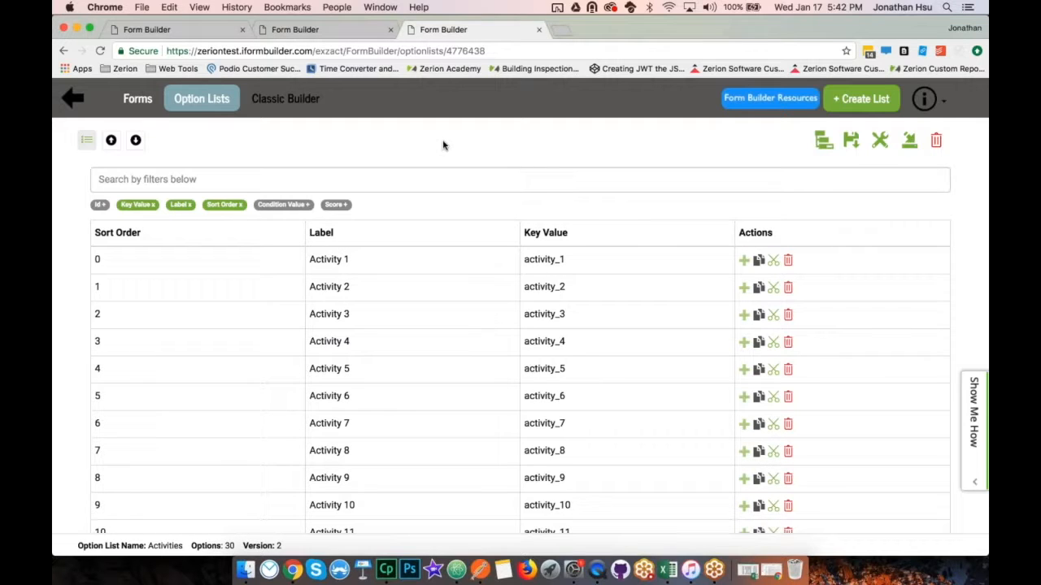
left_click(207, 30)
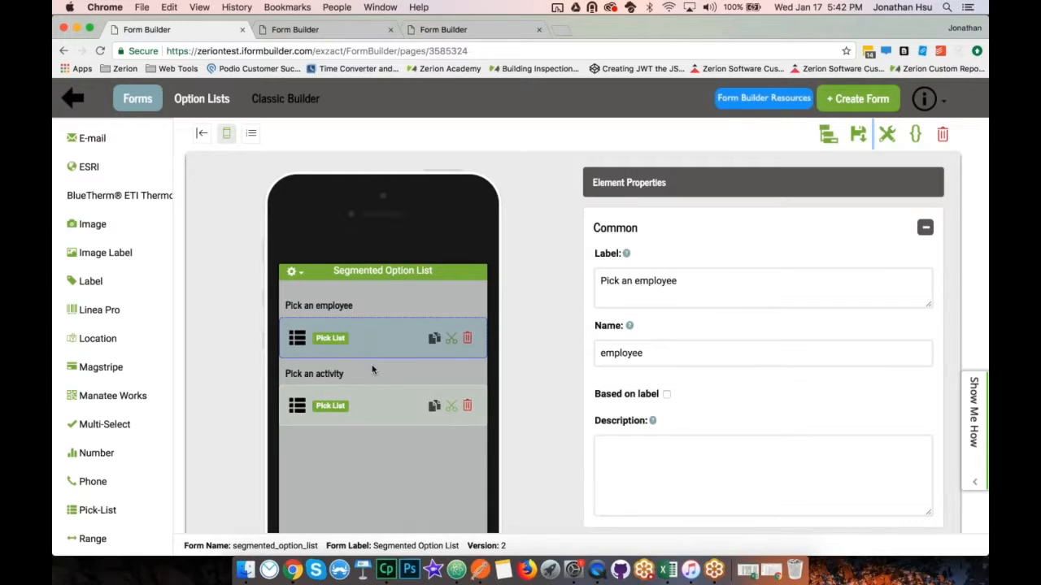
left_click_drag(644, 354, 574, 355)
left_click(671, 358)
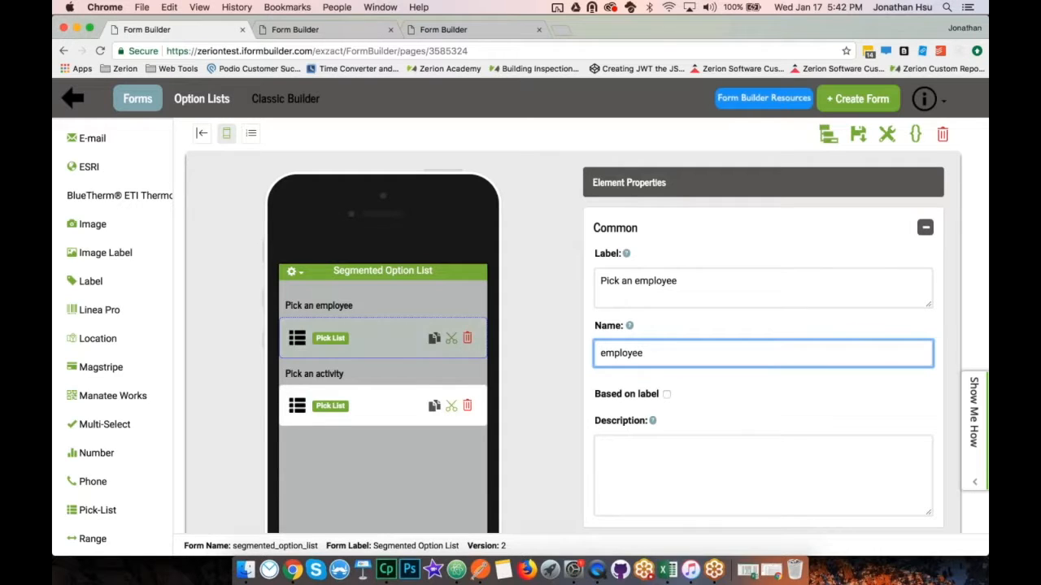
left_click(317, 31)
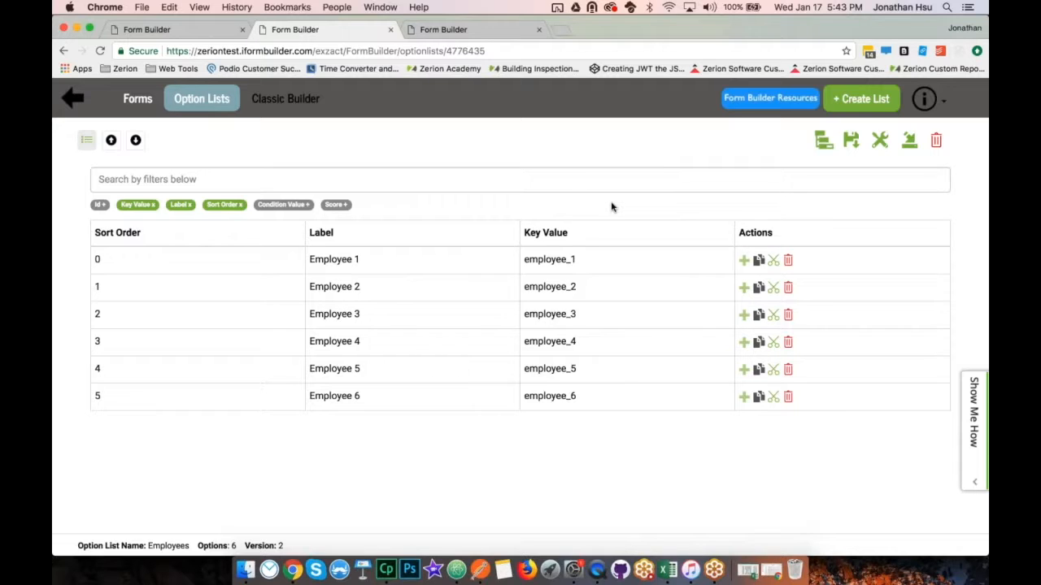
left_click(482, 33)
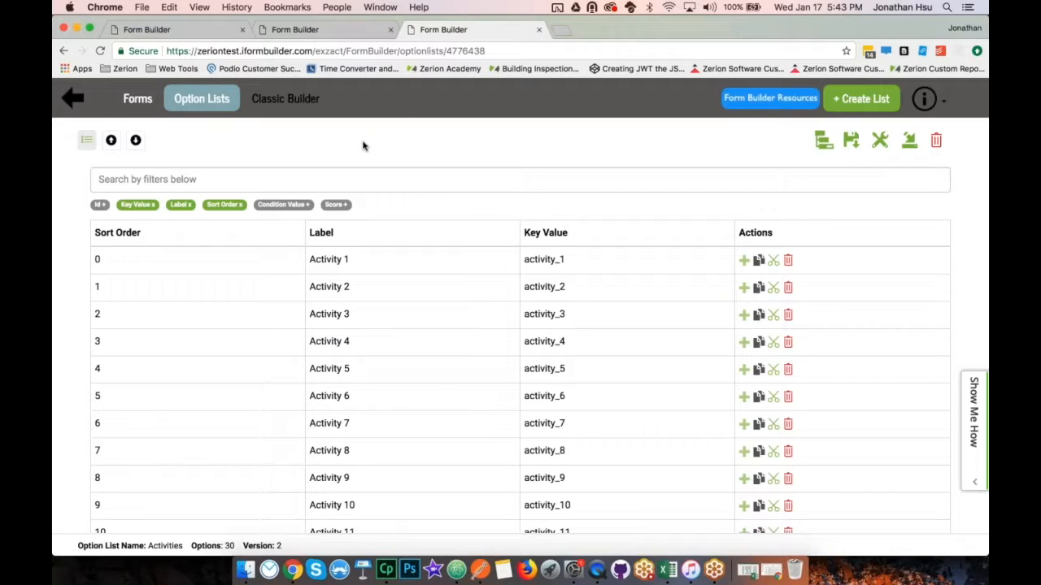
Show the Condition Value column in the Activities list and set Activity 1's condition to ZCDisplayKey_employee === "employee_1", copying the element name from the form
left_click(290, 204)
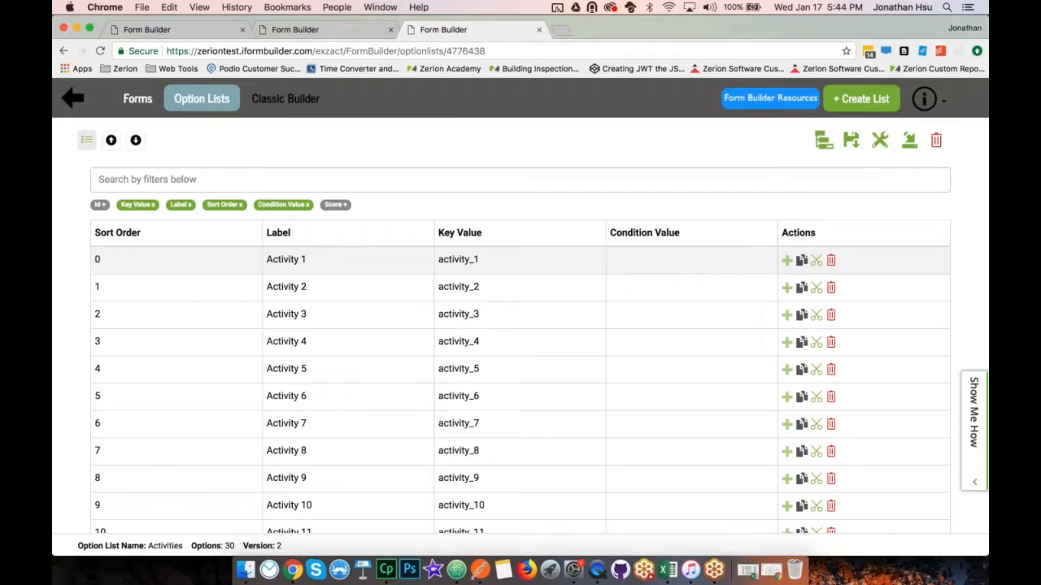
left_click(691, 260)
type("ZCDisplayKey_")
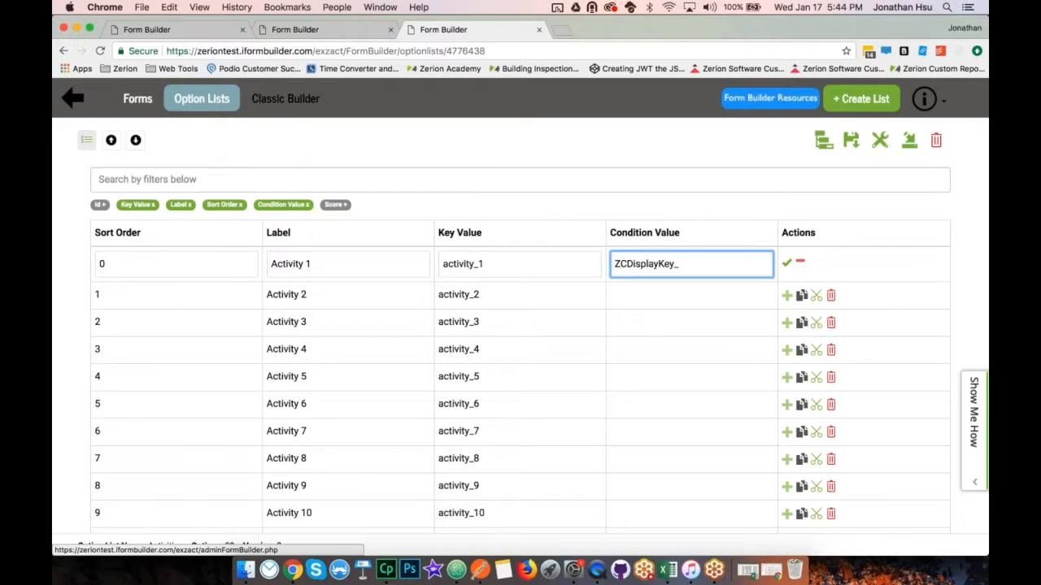
left_click(147, 29)
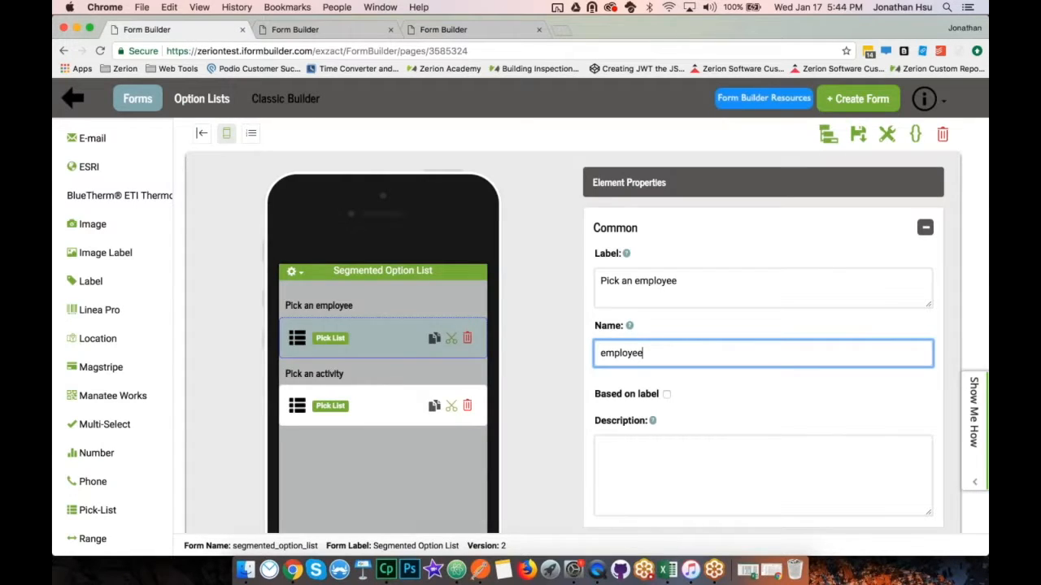
key("super+a")
key("super+c")
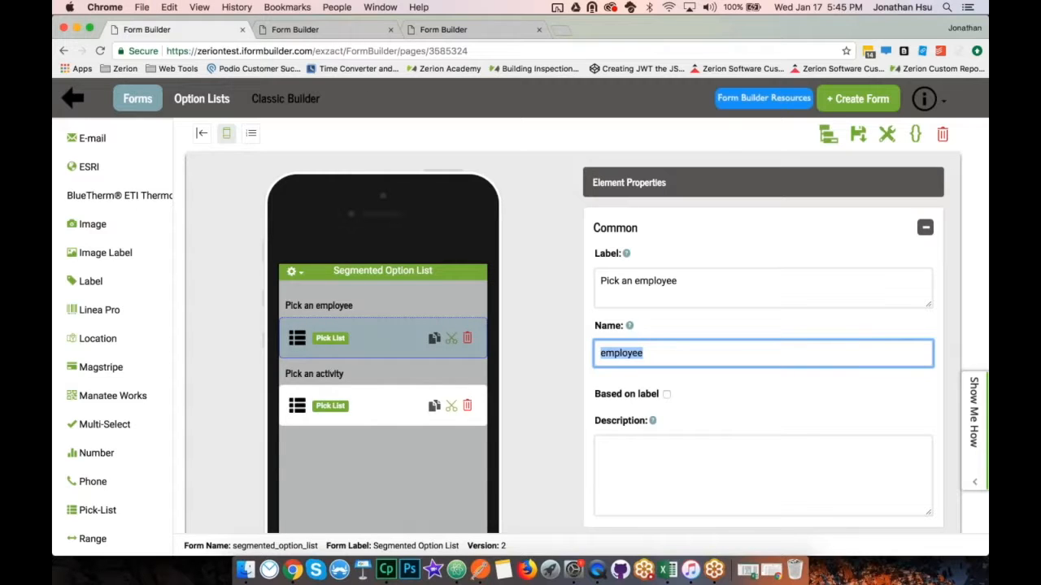
left_click(487, 33)
key("super+v")
type("=== 'e")
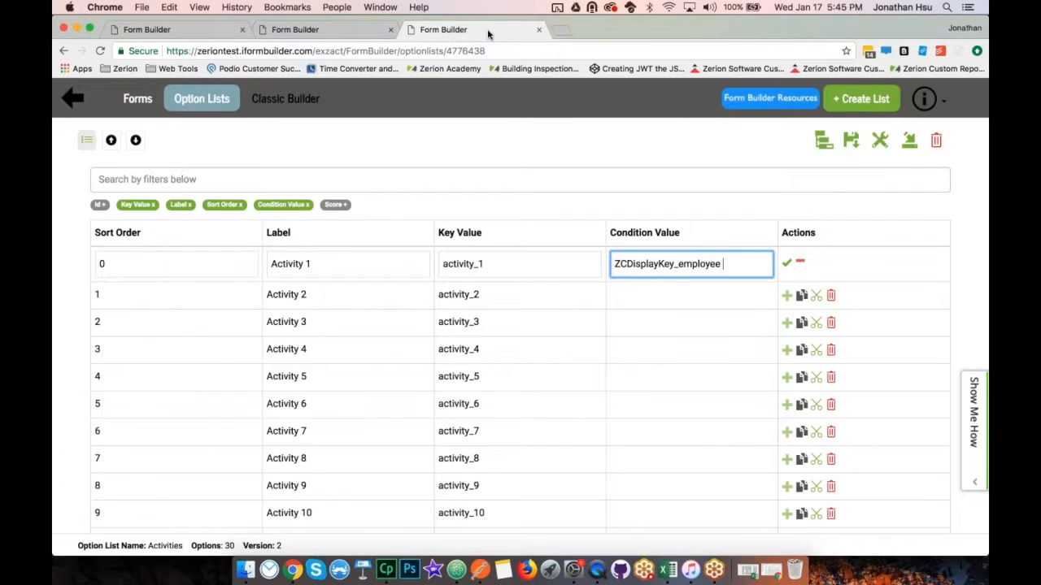
type("mployee_1")
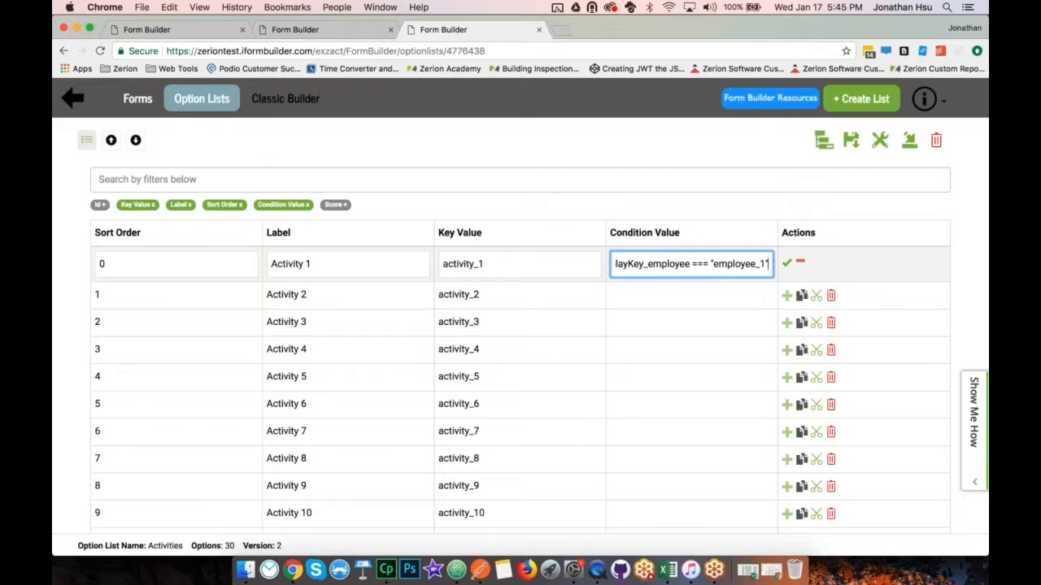
type("\"")
left_click(786, 263)
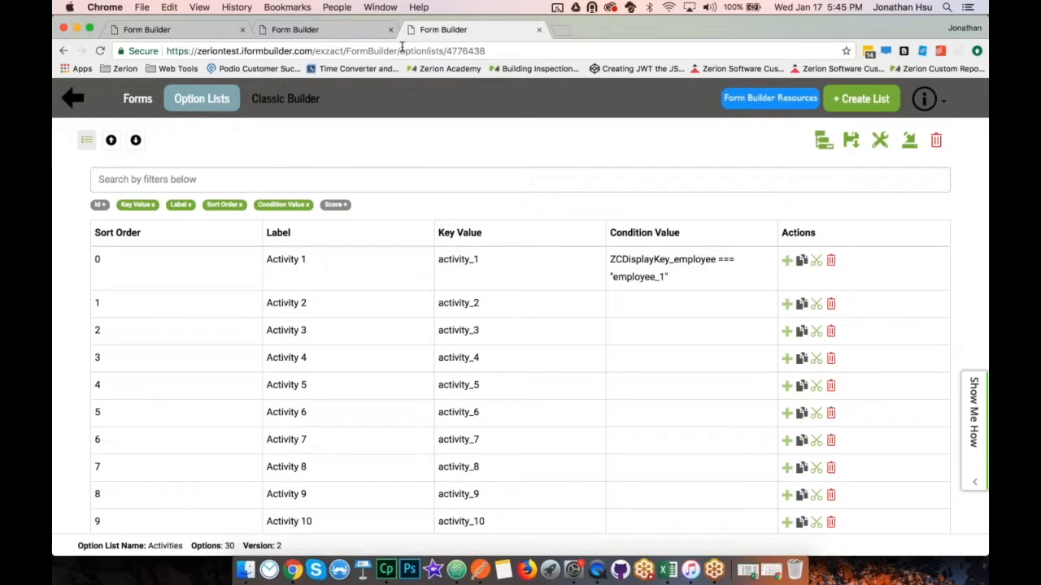
Check the Employees key values and set Activity 6's condition value to ZCDisplayKey_employee === "employee_2"
left_click(338, 29)
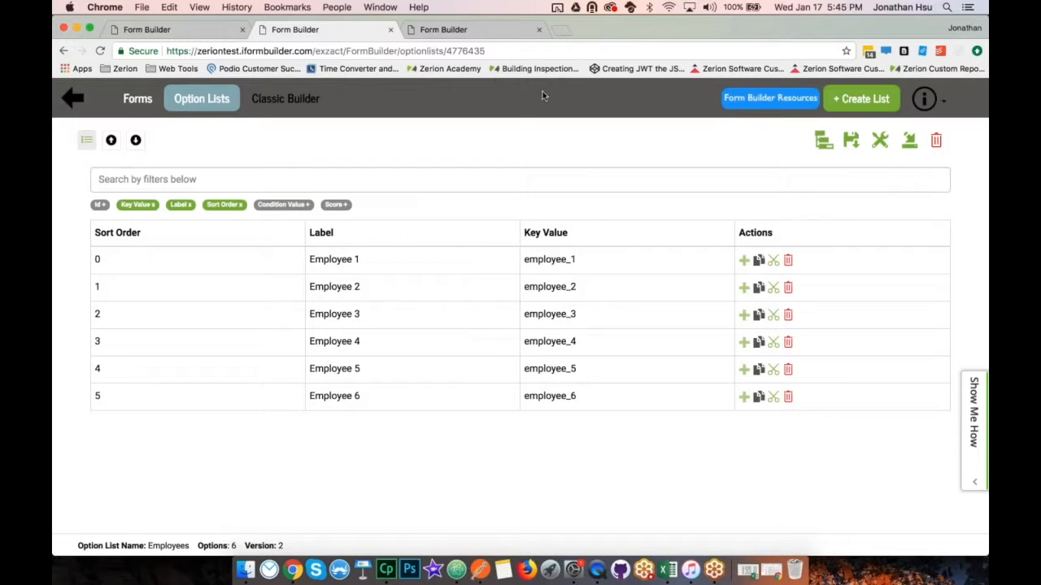
left_click(502, 36)
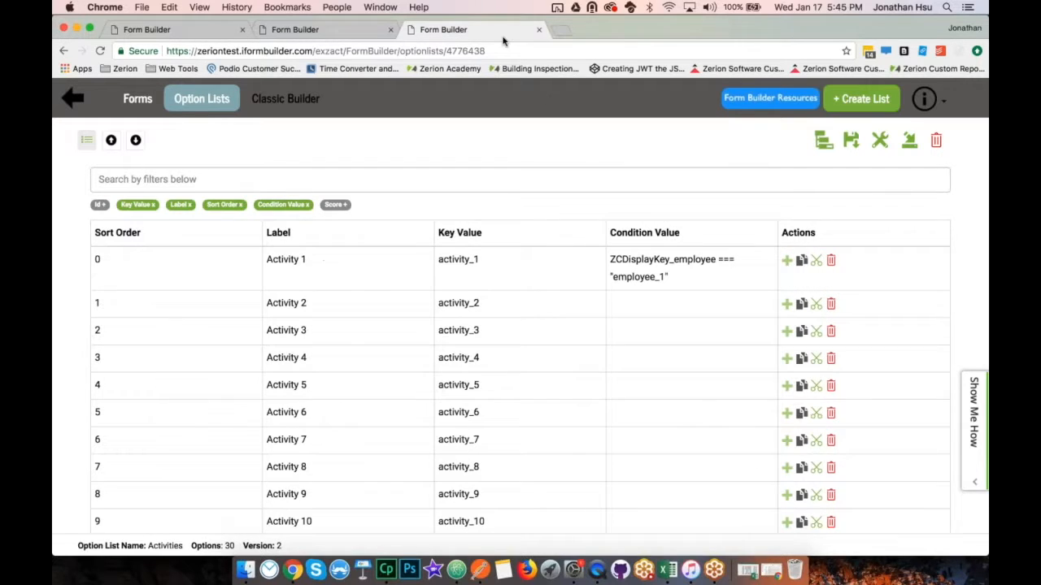
left_click(677, 434)
key("super+v")
key("BackSpace")
type("2")
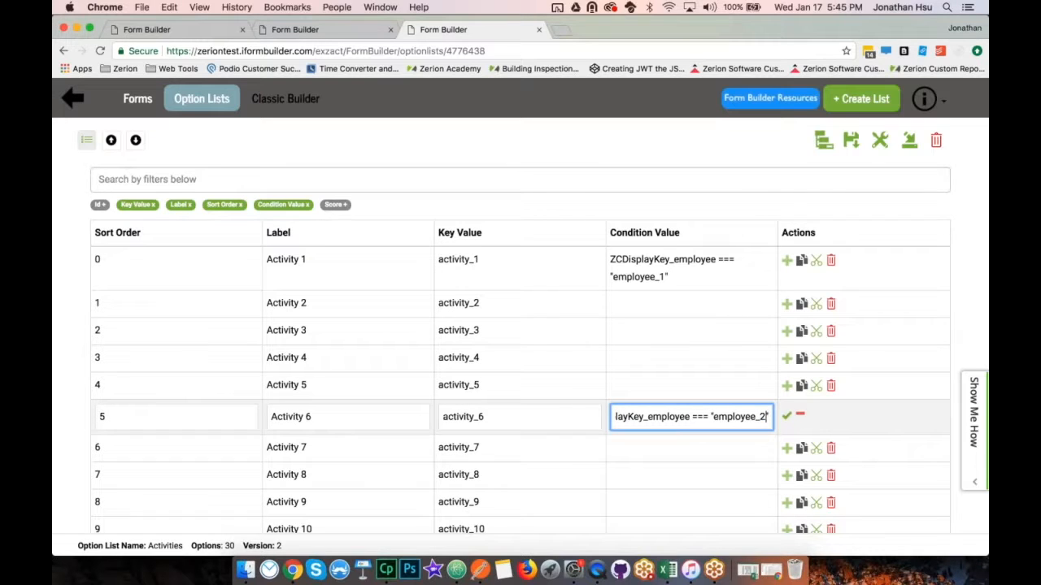
left_click(786, 416)
Set Activity 10's condition value to ZCDisplayKey_employee === "employee_3" in the Activities list
scroll(720, 463, "down", 3)
left_click(691, 414)
key("super+v")
key("BackSpace")
type("3")
left_click(787, 417)
Set Activity 16's condition value to ZCDisplayKey_employee === "employee_4" in the Activities list
scroll(692, 488, "down", 5)
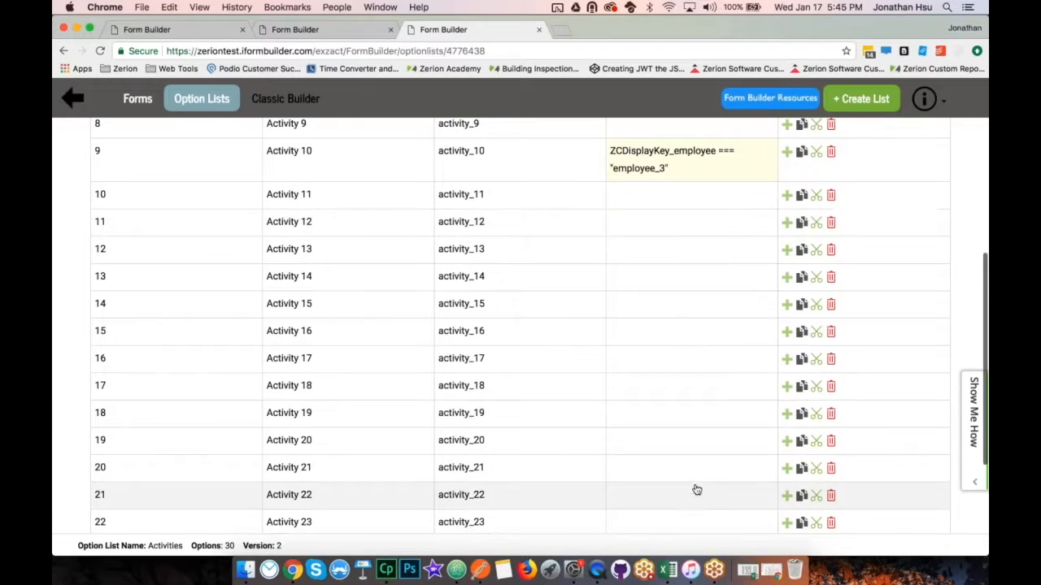
left_click(688, 346)
key("super+v")
key("BackSpace")
type("4")
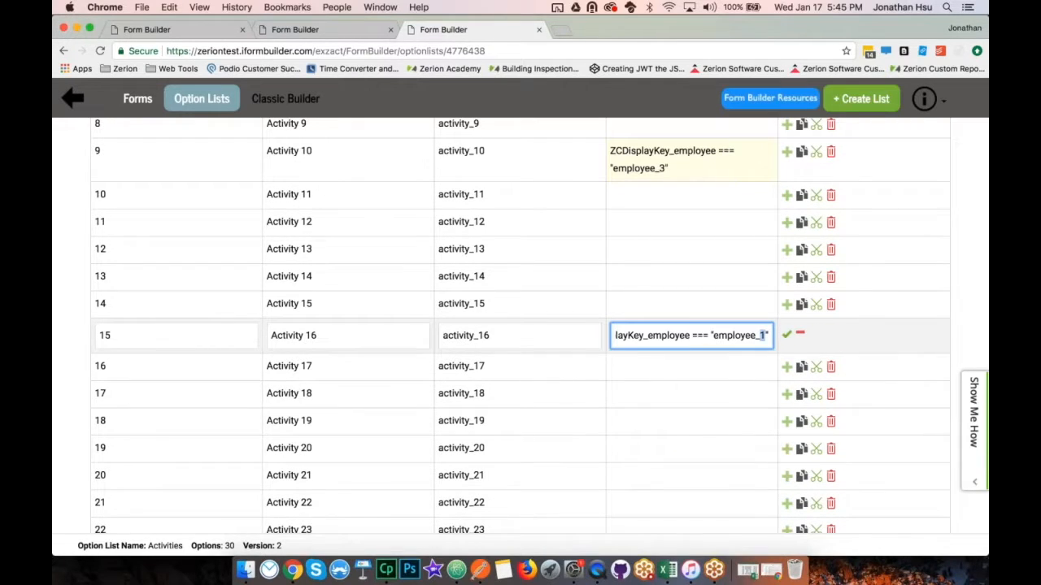
left_click(786, 334)
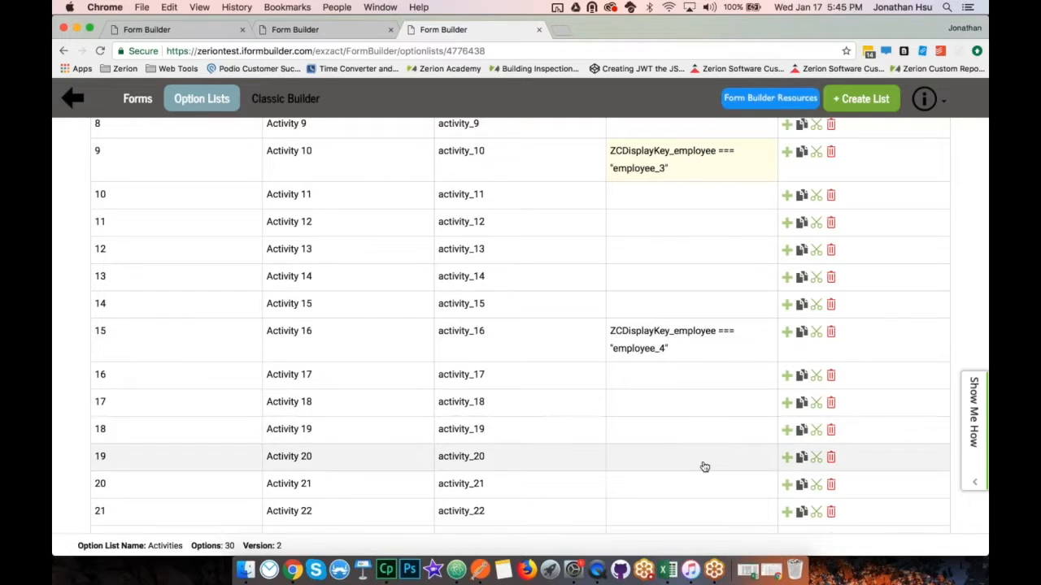
Set Activity 20's condition value to ZCDisplayKey_employee === "employee_5" in the Activities list
left_click(702, 462)
key("super+v")
key("BackSpace")
type("5")
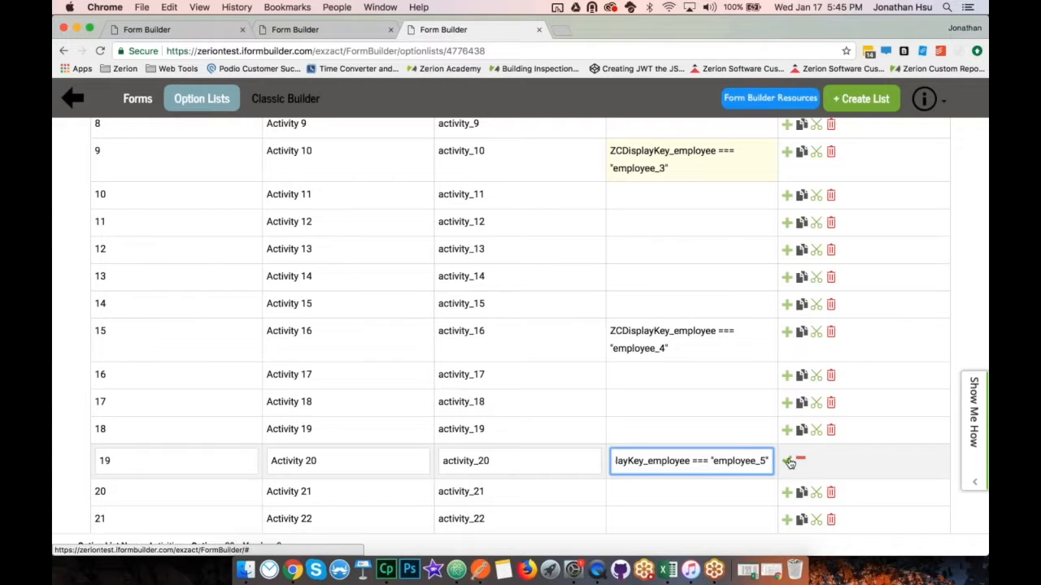
left_click(787, 460)
Set Activity 25's condition value to ZCDisplayKey_employee === "employee_6" in the Activities list
scroll(700, 492, "down", 3)
left_click(696, 488)
key("super+v")
key("BackSpace")
type("6")
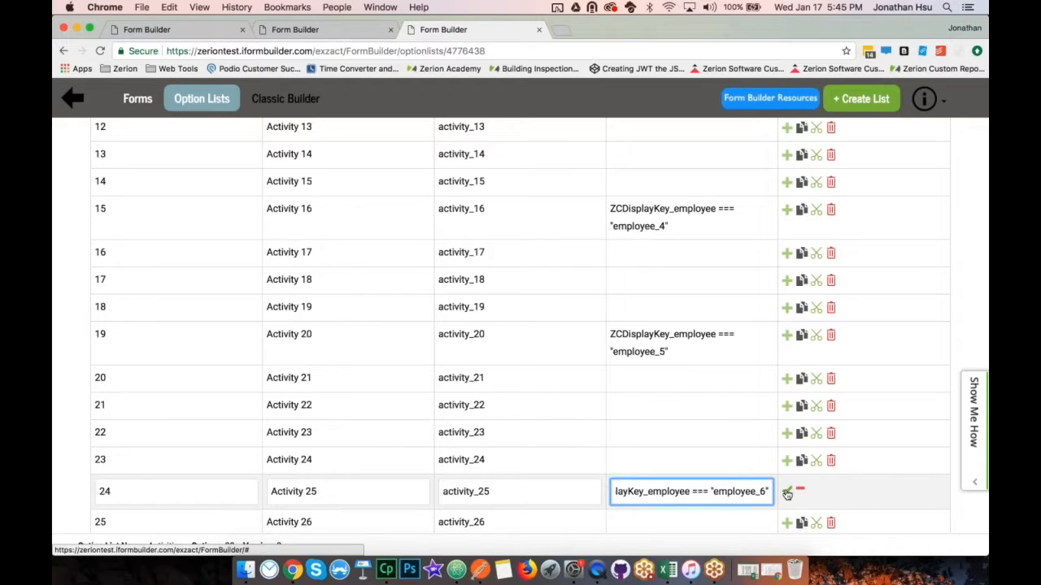
left_click(787, 491)
Save the Activities option list with its new condition values
scroll(860, 451, "up", 9)
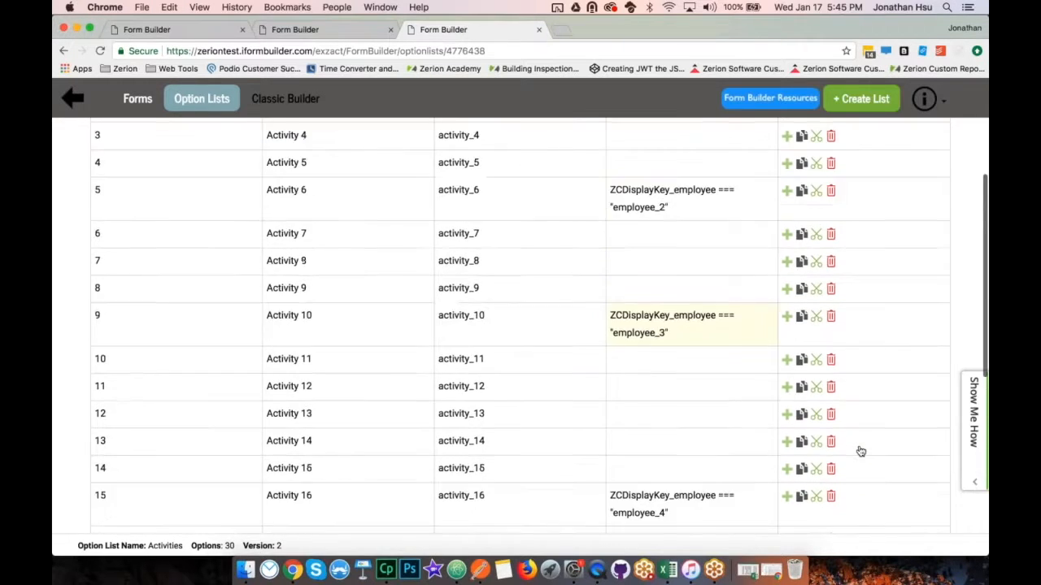
scroll(861, 451, "up", 2)
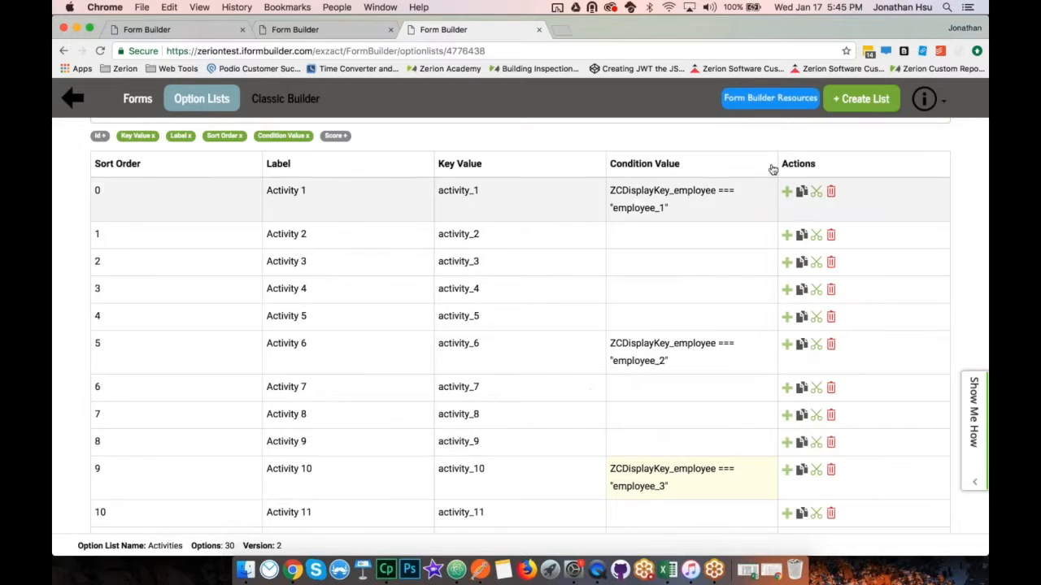
scroll(785, 163, "up", 3)
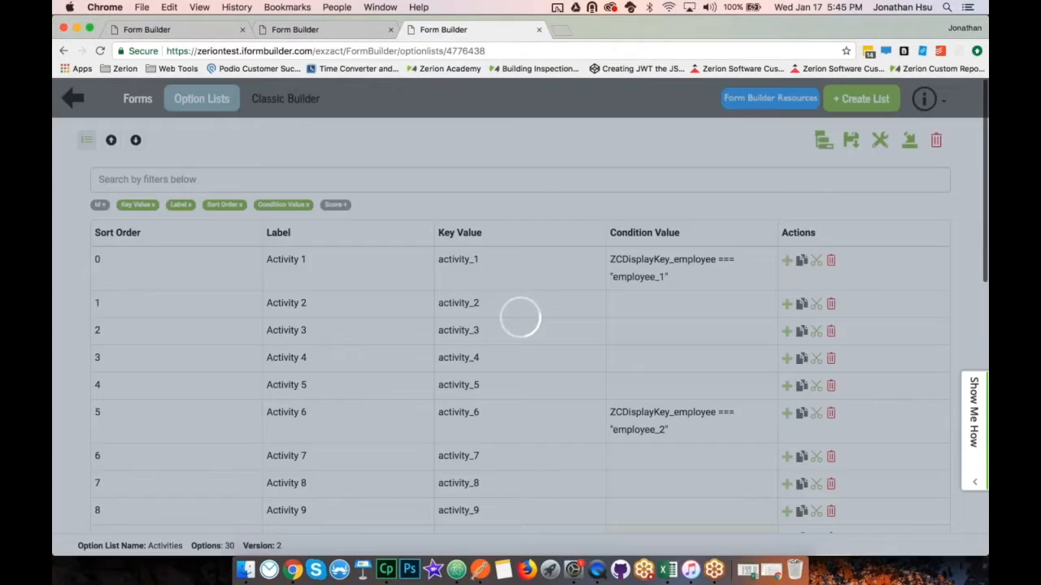
left_click(851, 140)
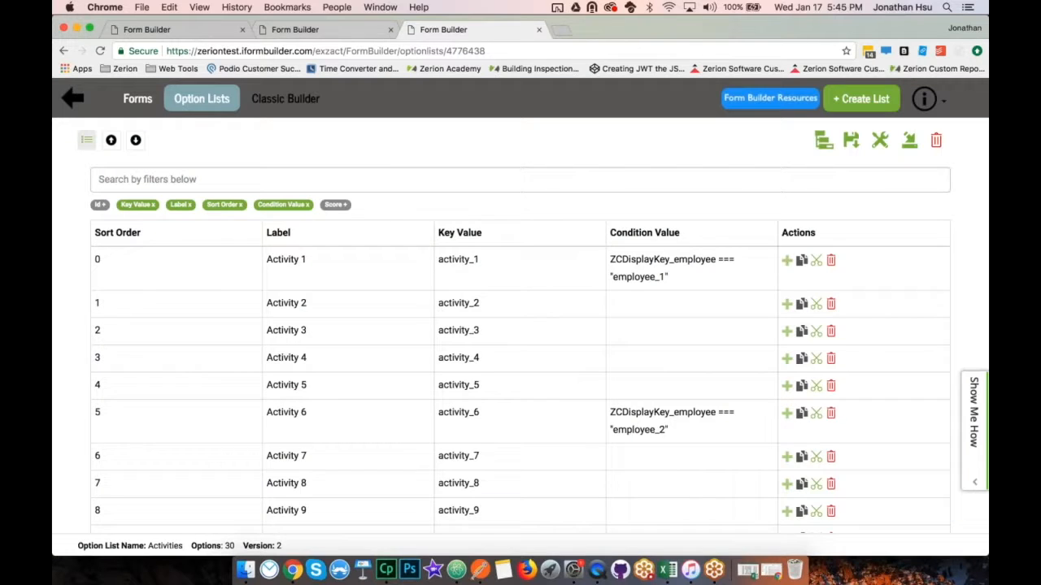
Switch to the QuickTime Player device view to check the Segmented Option List form, and return to Form Builder in Chrome
left_click(291, 30)
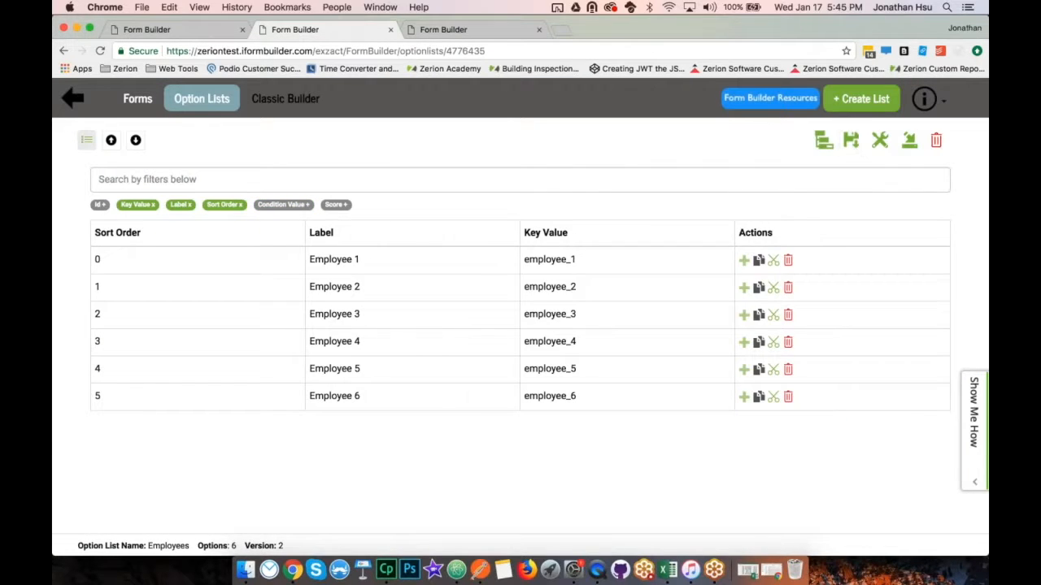
left_click(146, 29)
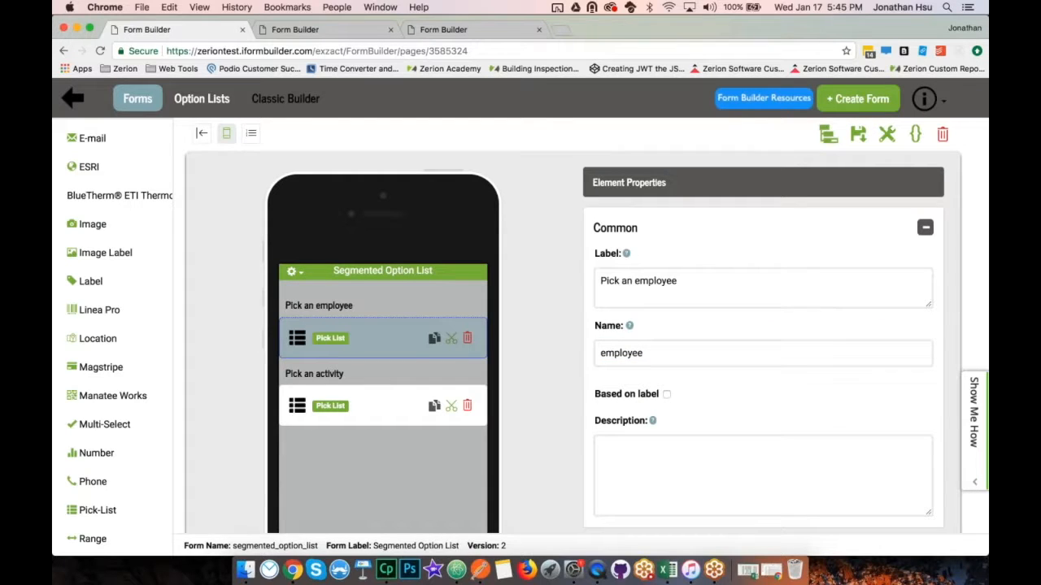
left_click(597, 570)
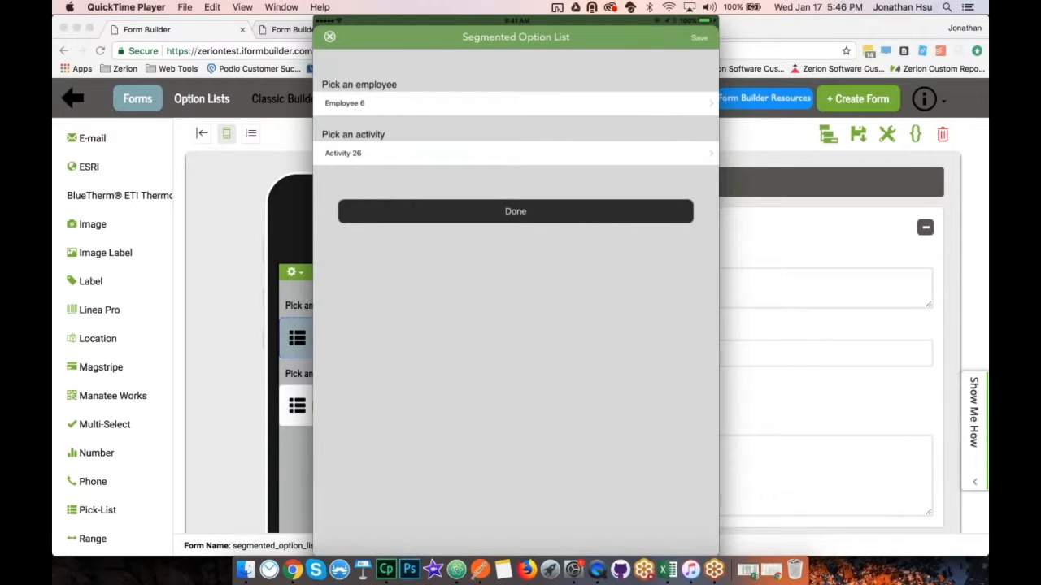
key("super+Tab")
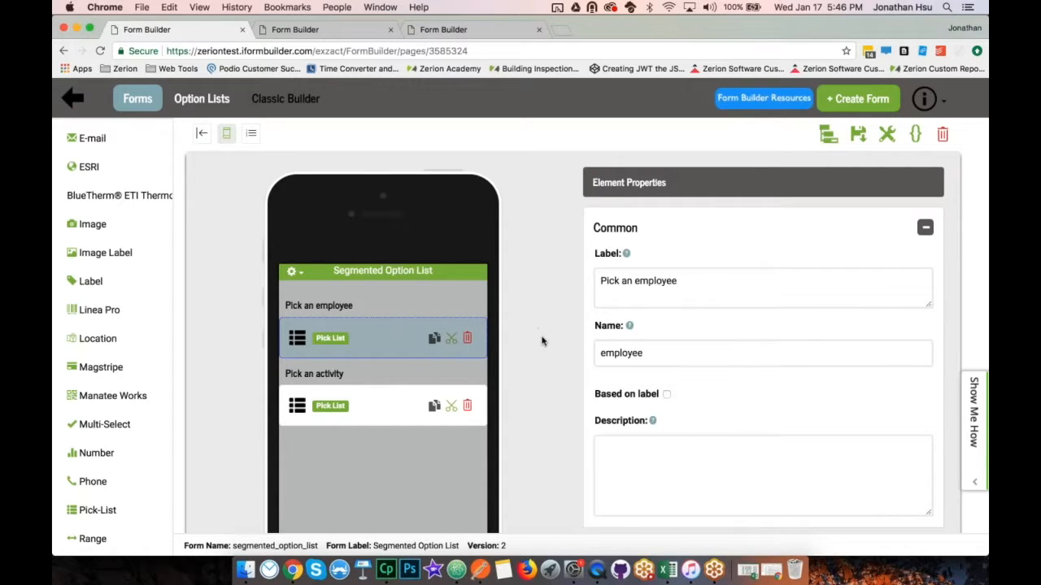
Examine the Dynamic Value in the "Pick an employee" element's Smart Control settings and compare it with the Employees option list
scroll(762, 366, "down", 10)
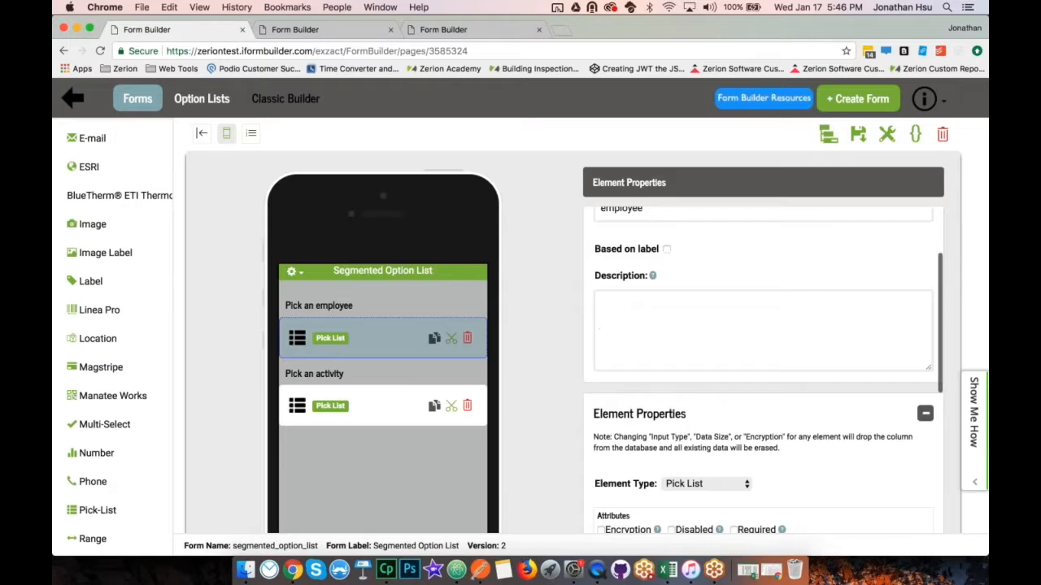
scroll(627, 373, "down", 5)
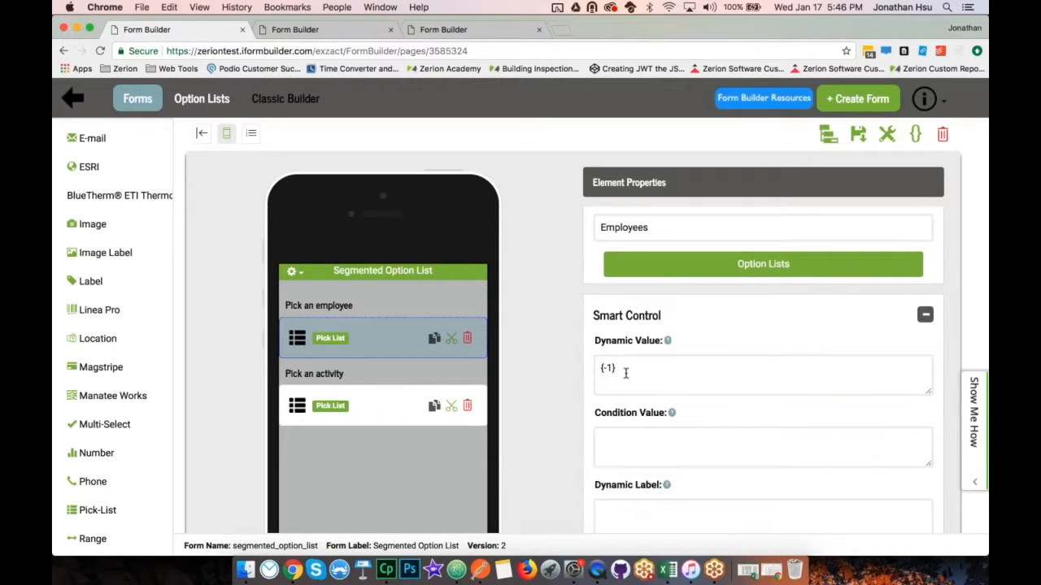
left_click_drag(626, 370, 591, 375)
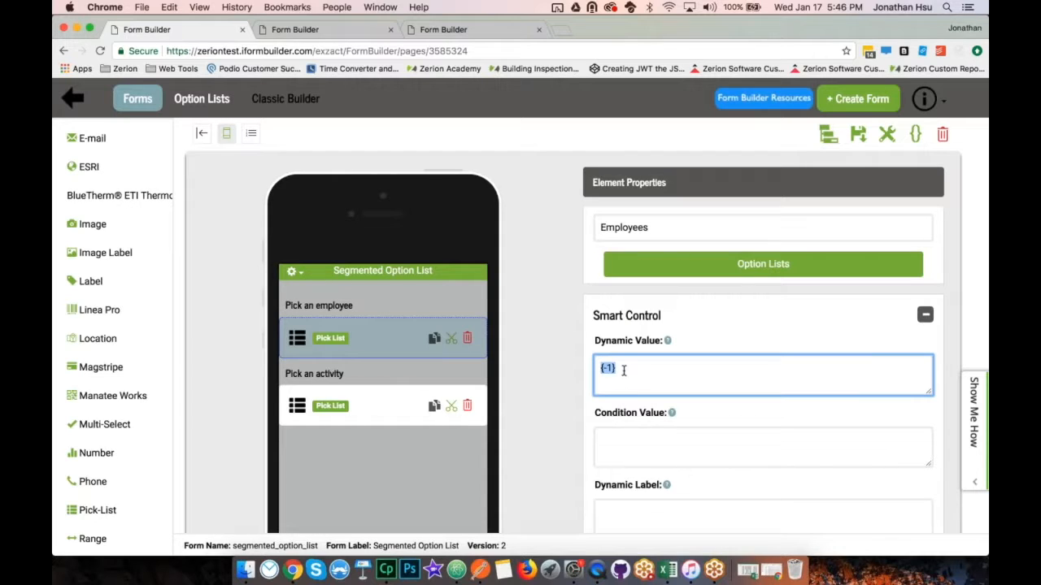
left_click(624, 370)
left_click(365, 30)
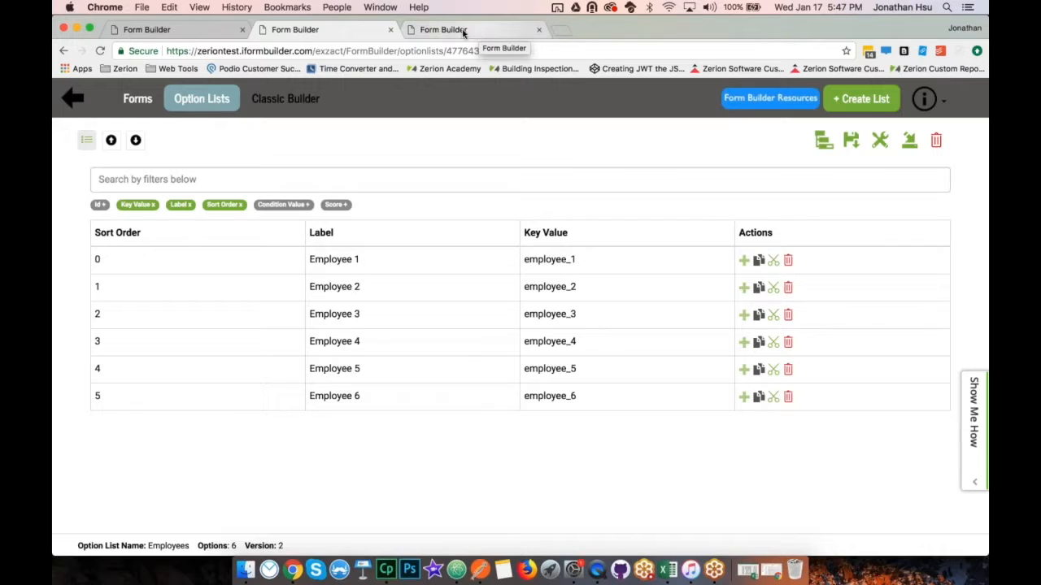
left_click(203, 35)
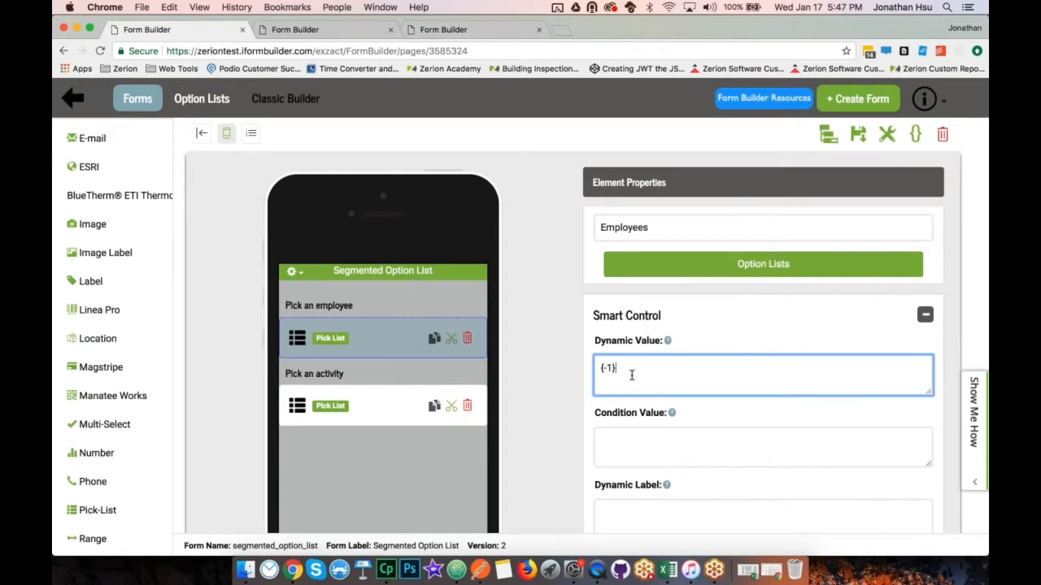
left_click_drag(616, 368, 589, 371)
left_click(635, 372)
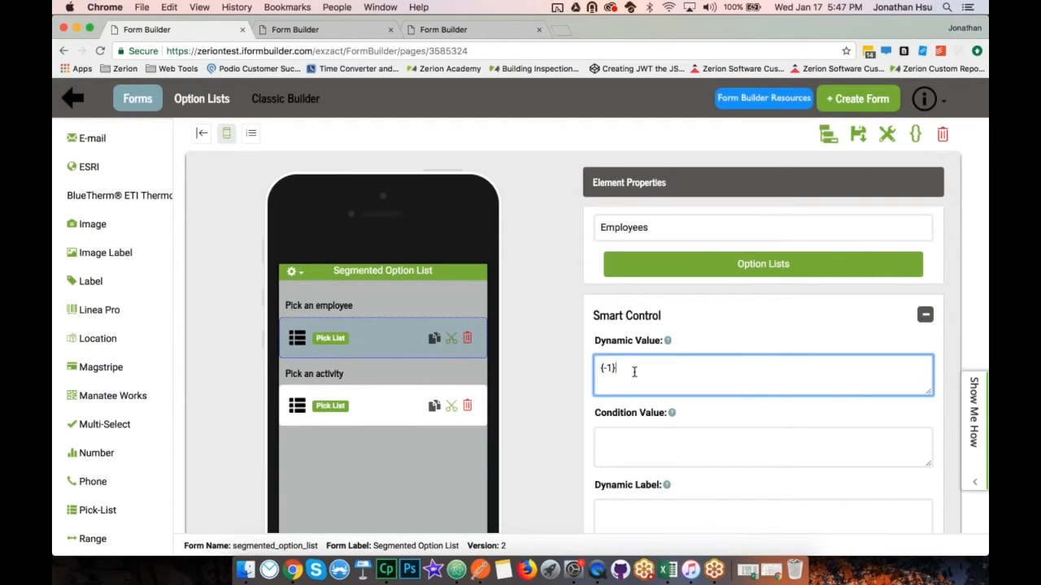